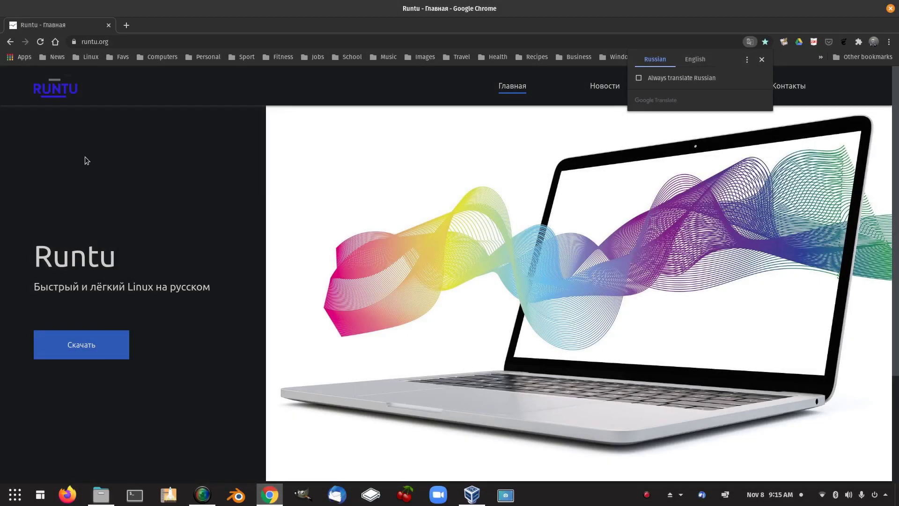
# Step: Translate the Runtu site into English and go to its Runtu LITE 20.04.1 download page
pyautogui.click(694, 59)
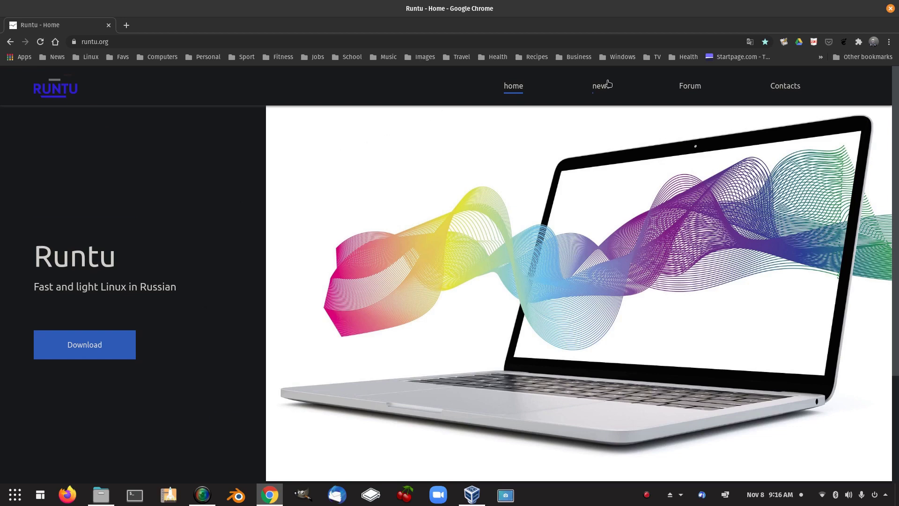
pyautogui.scroll(-3, 520, 96)
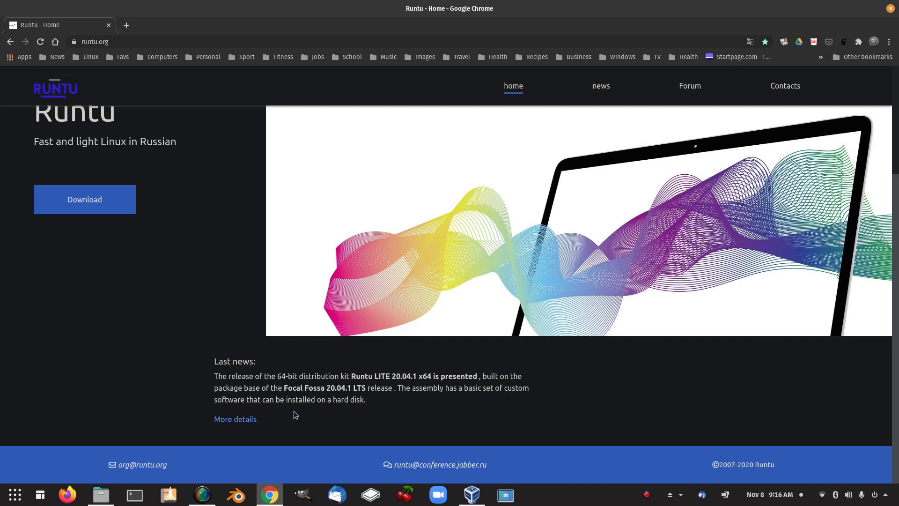
pyautogui.click(89, 200)
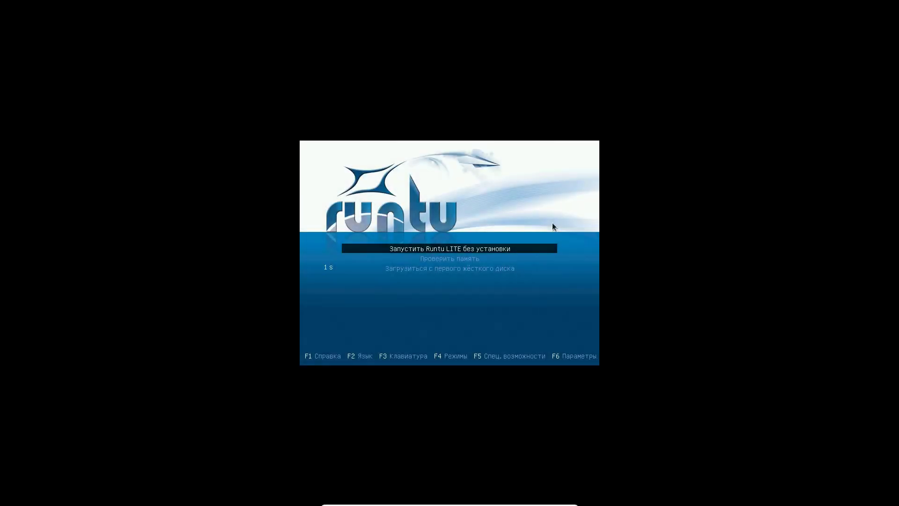
# Step: Select the run-without-installing boot entry and view the boot help screen
pyautogui.press('Up')
pyautogui.press('Down')
pyautogui.press('Up')
pyautogui.press('F1')
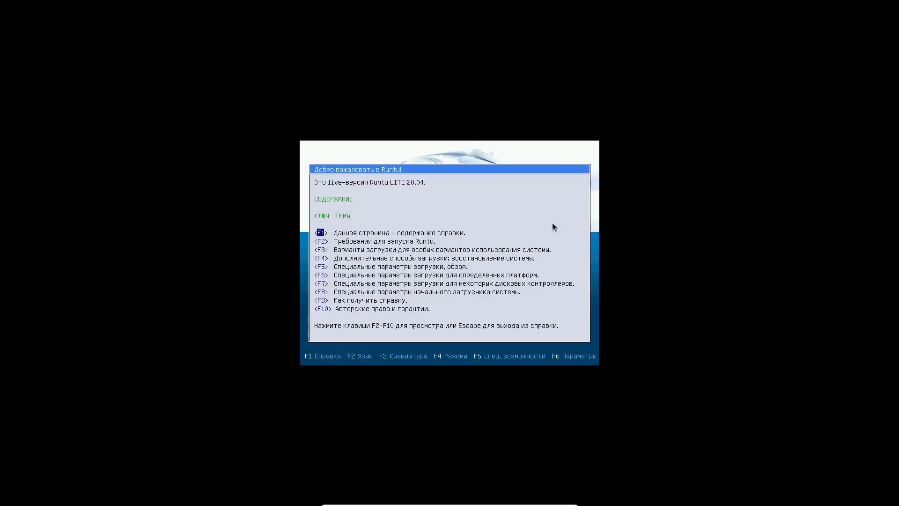
pyautogui.press('Escape')
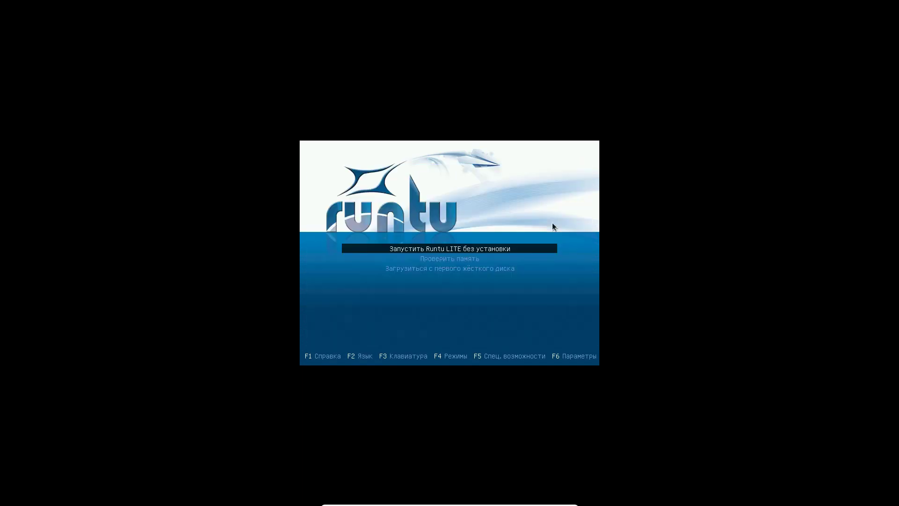
# Step: Switch the boot language to English and start the live session
pyautogui.press('F2')
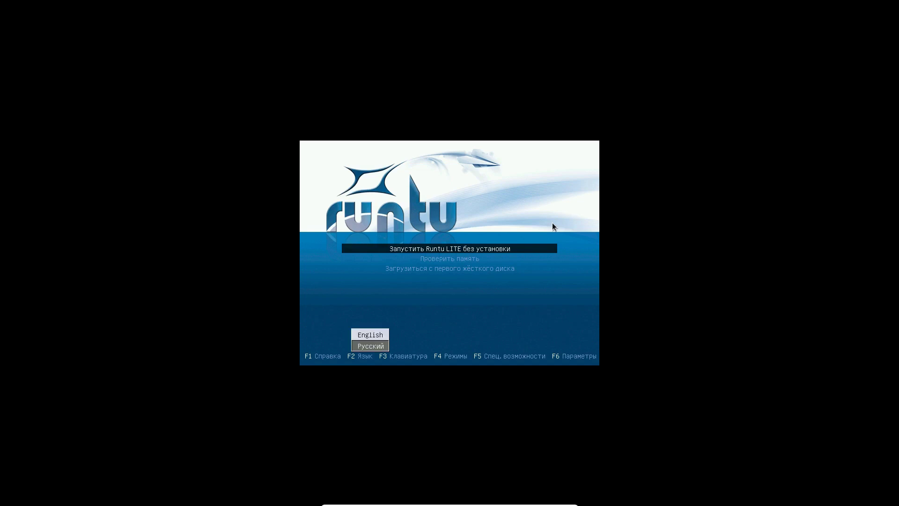
pyautogui.press('Up')
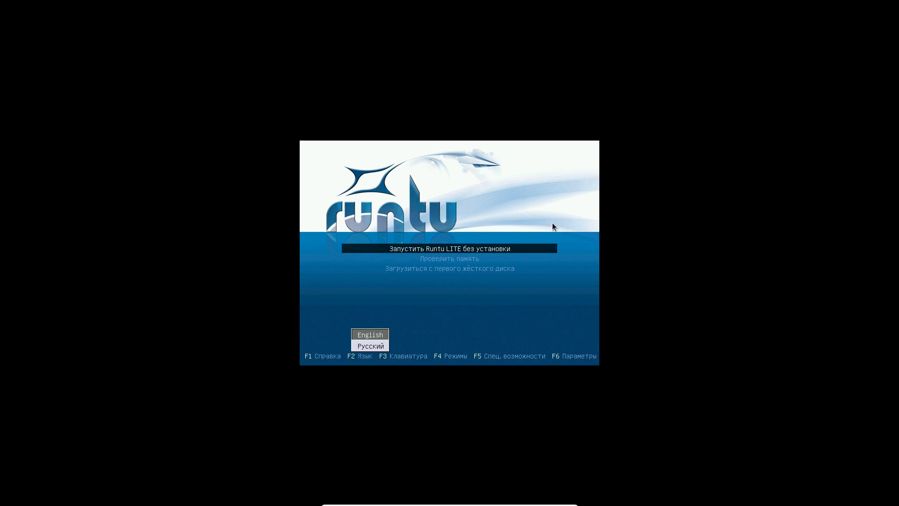
pyautogui.press('Return')
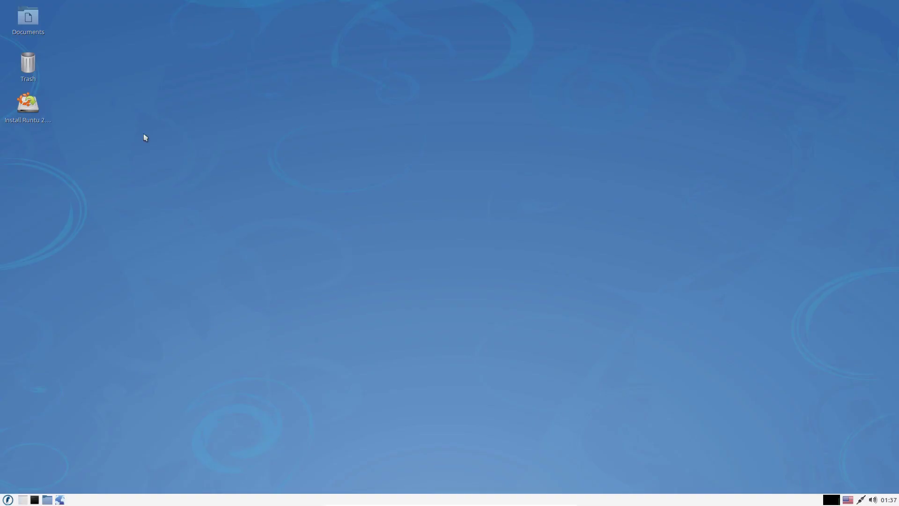
# Step: Install Runtu with English, the English (US) keyboard and default updates, erasing the whole disk
pyautogui.click(34, 108)
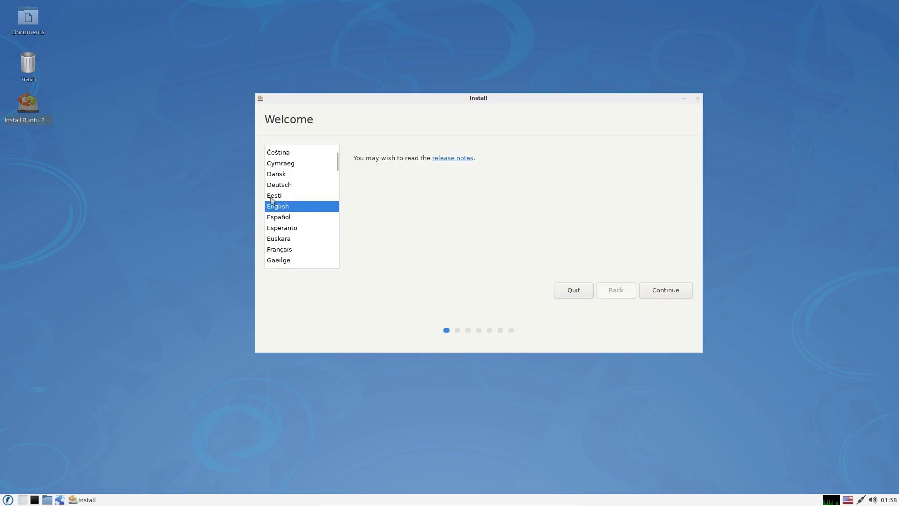
pyautogui.click(667, 297)
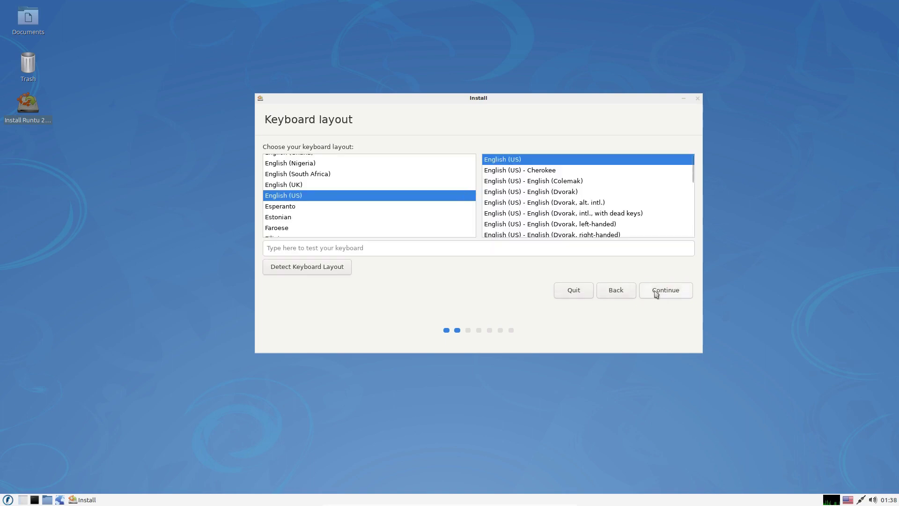
pyautogui.click(656, 293)
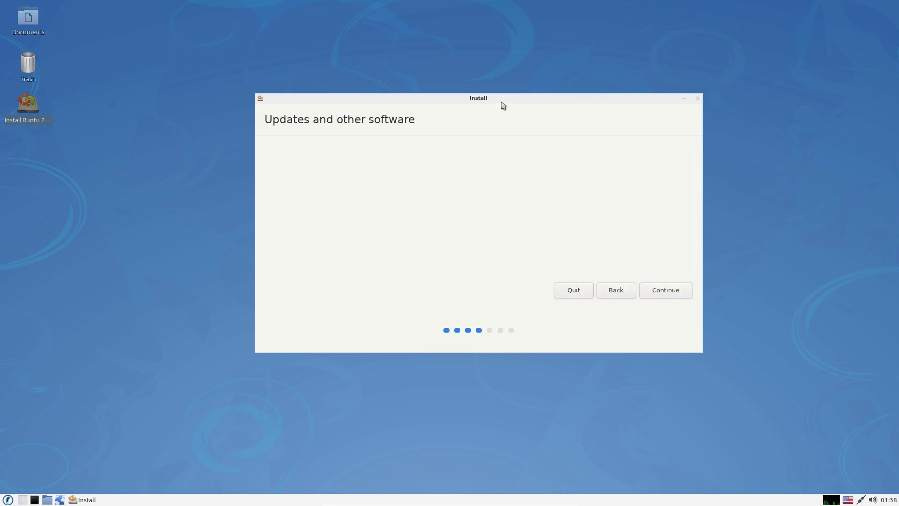
pyautogui.moveTo(499, 97); pyautogui.dragTo(461, 144)
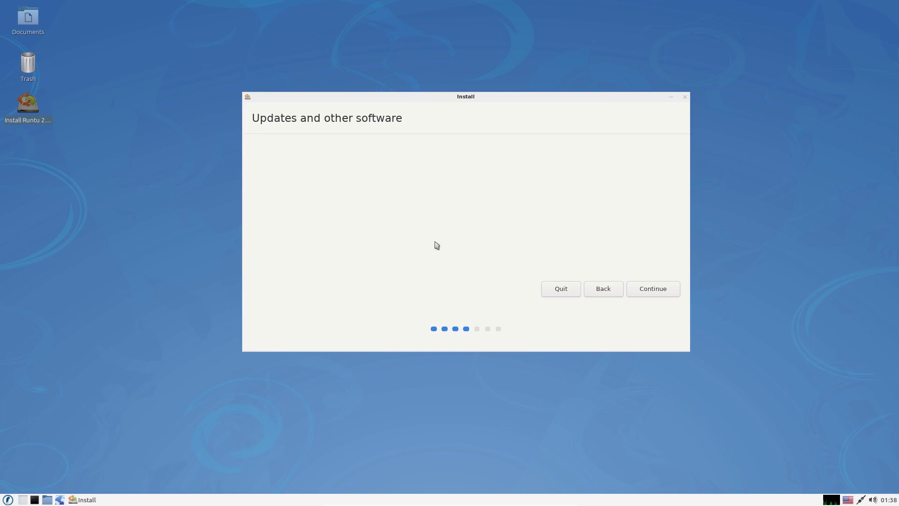
pyautogui.moveTo(437, 99); pyautogui.dragTo(417, 117)
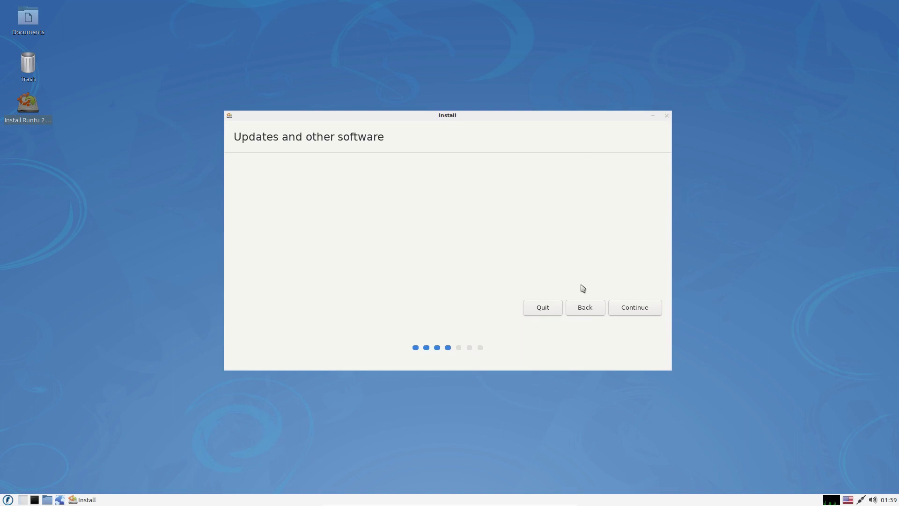
pyautogui.click(635, 309)
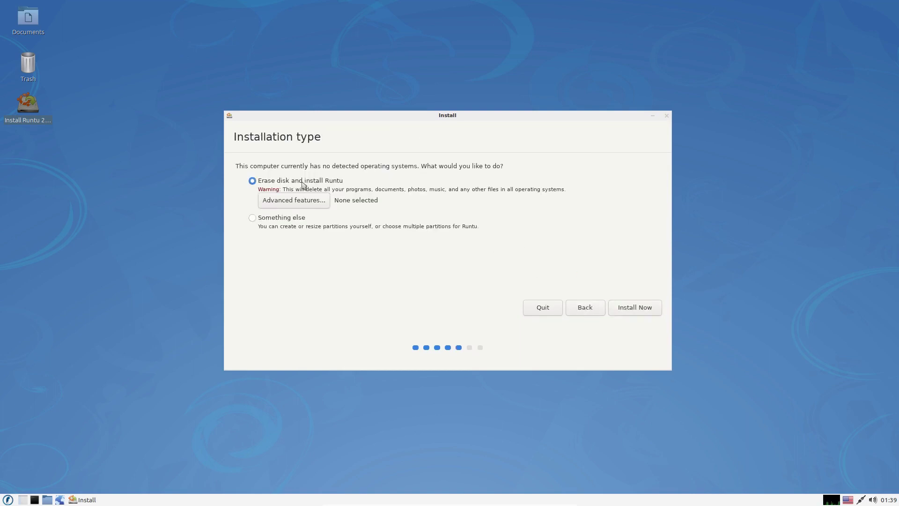
pyautogui.click(634, 310)
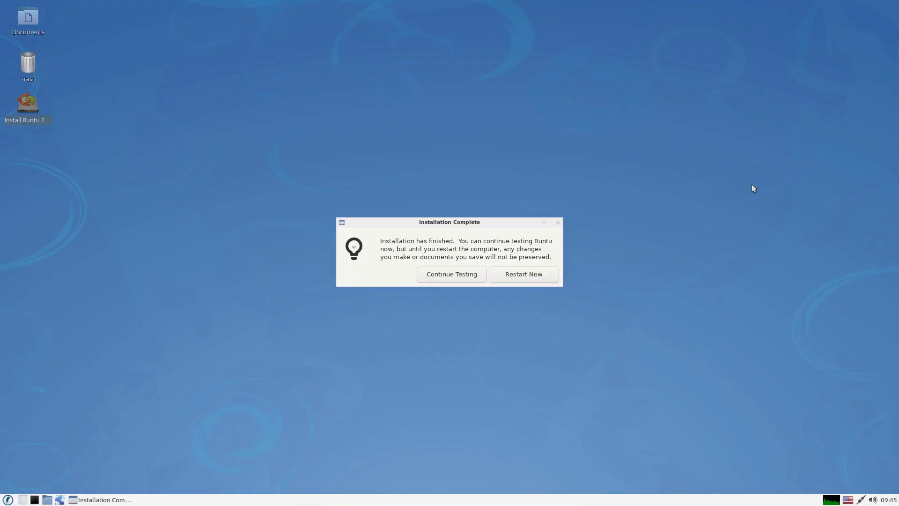
# Step: Restart into the newly installed Runtu and glance at the applications menu's Graphics category
pyautogui.click(534, 276)
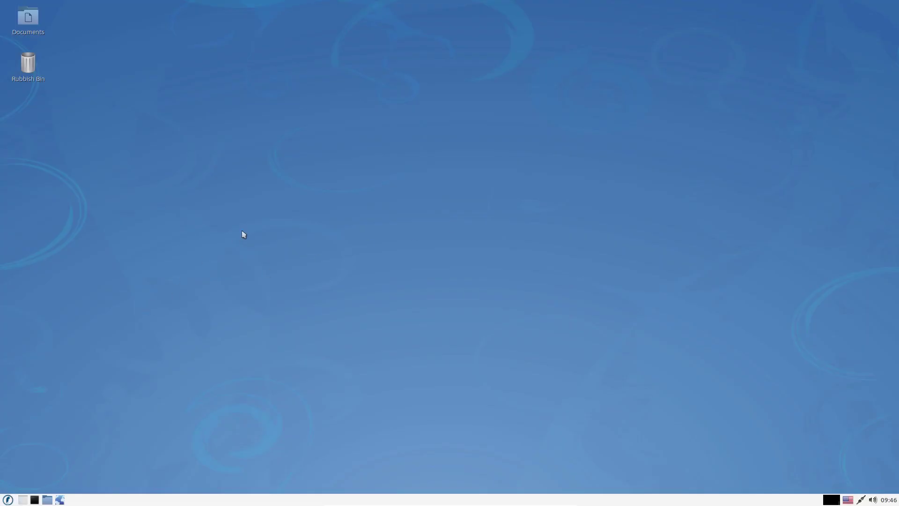
pyautogui.click(7, 500)
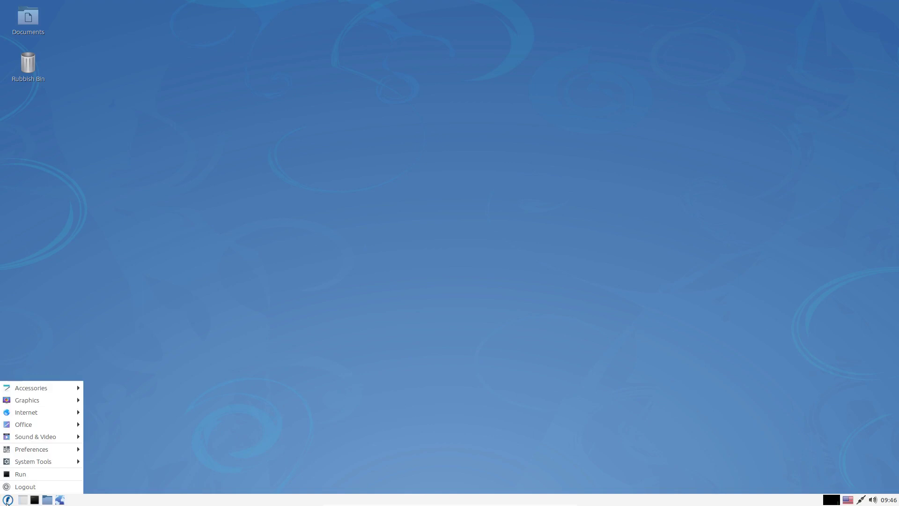
pyautogui.moveTo(48, 389)
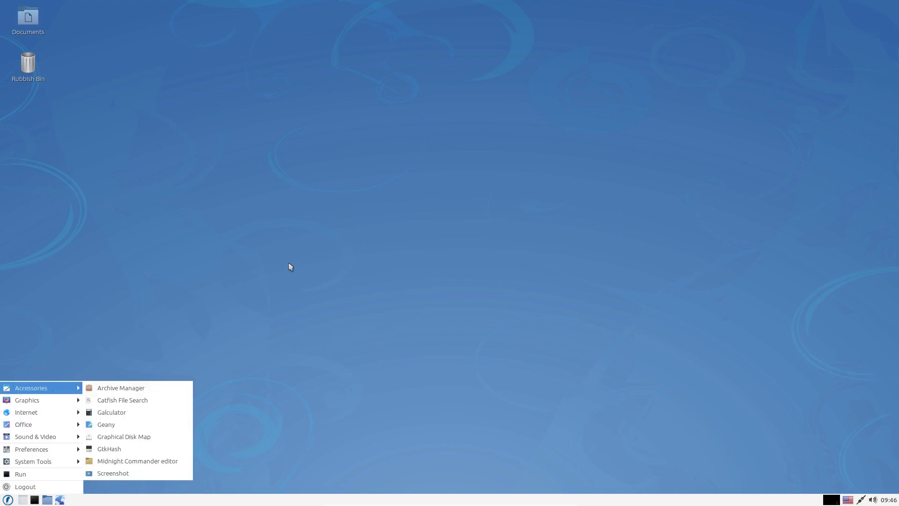
pyautogui.click(5, 503)
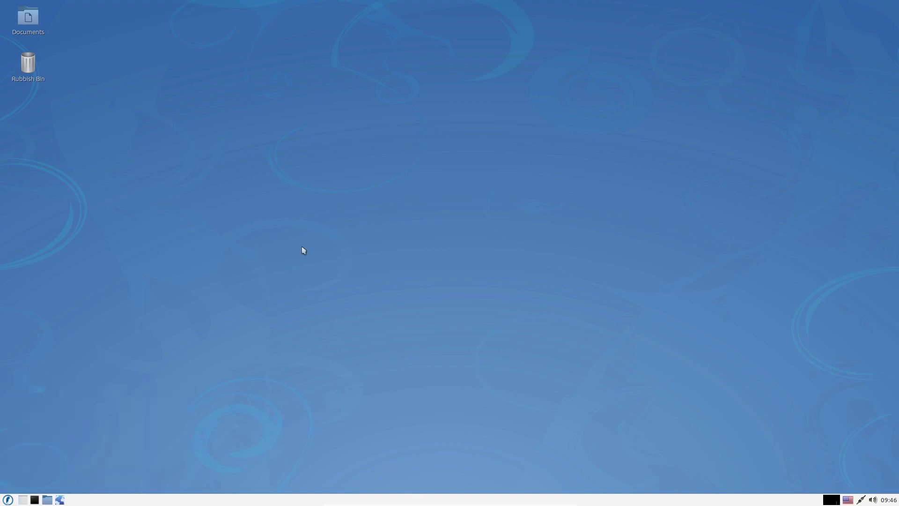
# Step: Check Desktop Preferences from the desktop menu, then show the applications menu's Graphics category
pyautogui.rightClick(335, 193)
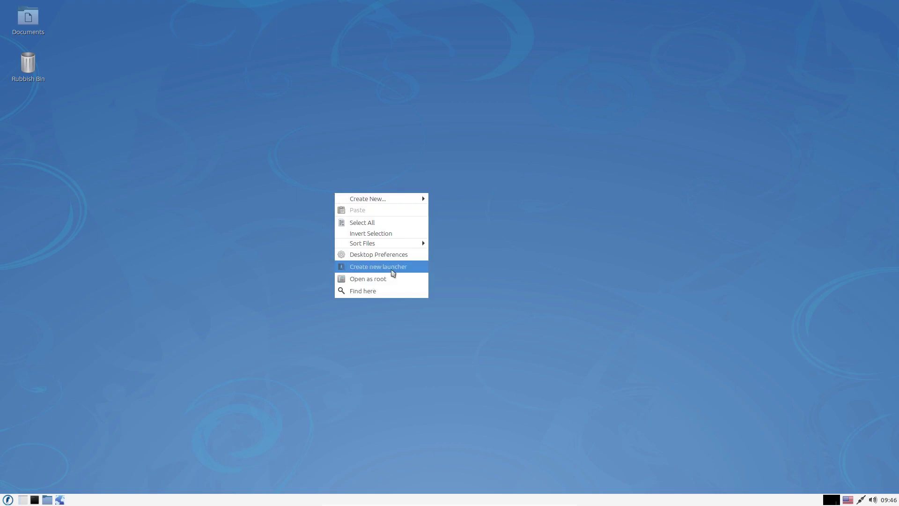
pyautogui.click(402, 254)
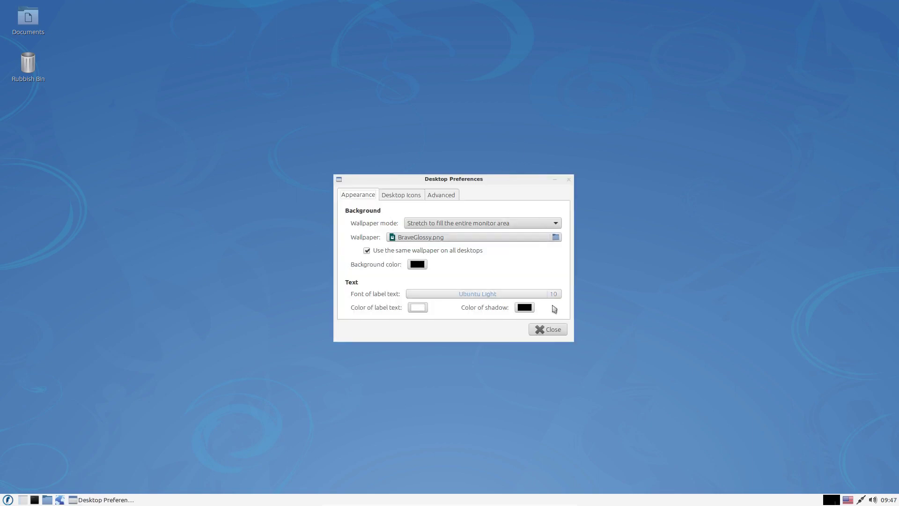
pyautogui.click(547, 329)
pyautogui.click(5, 501)
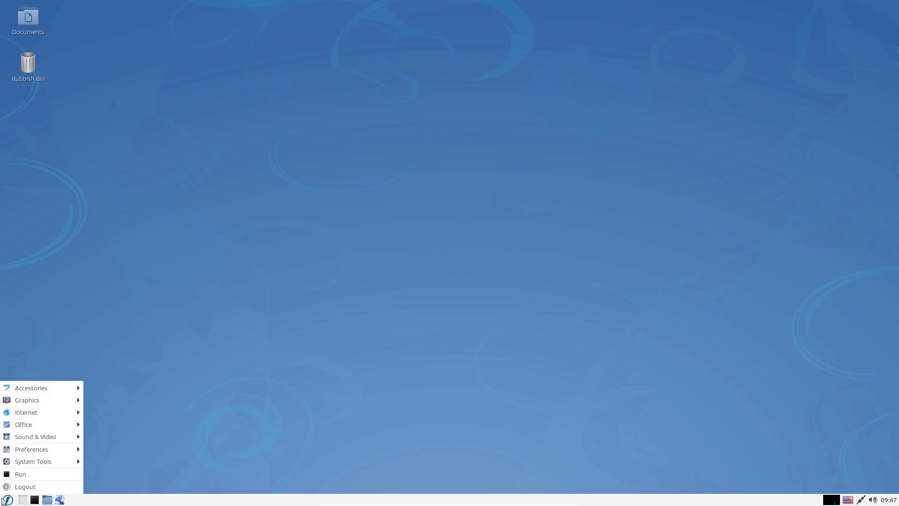
pyautogui.moveTo(37, 387)
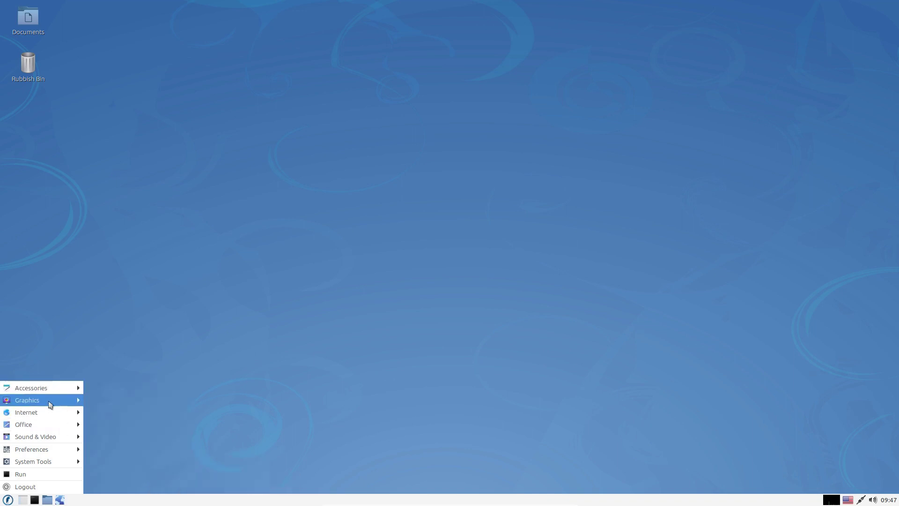
pyautogui.moveTo(52, 401)
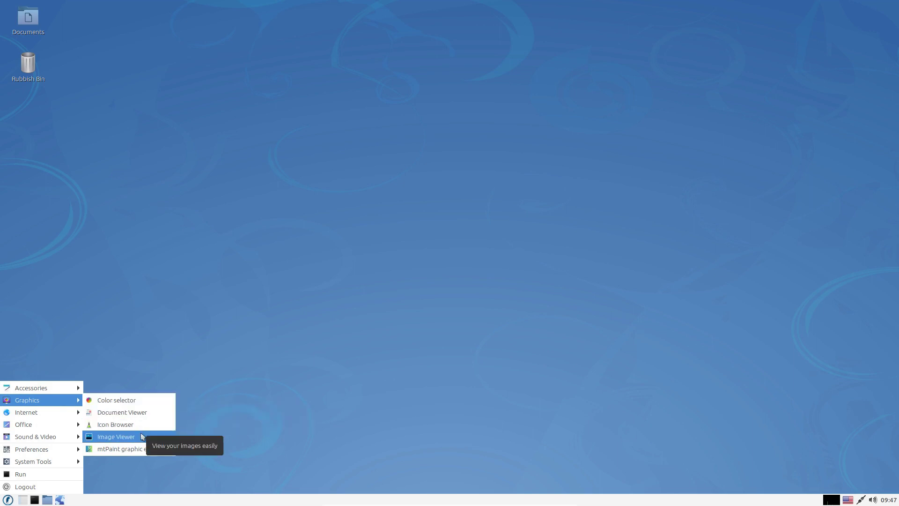
pyautogui.moveTo(57, 417)
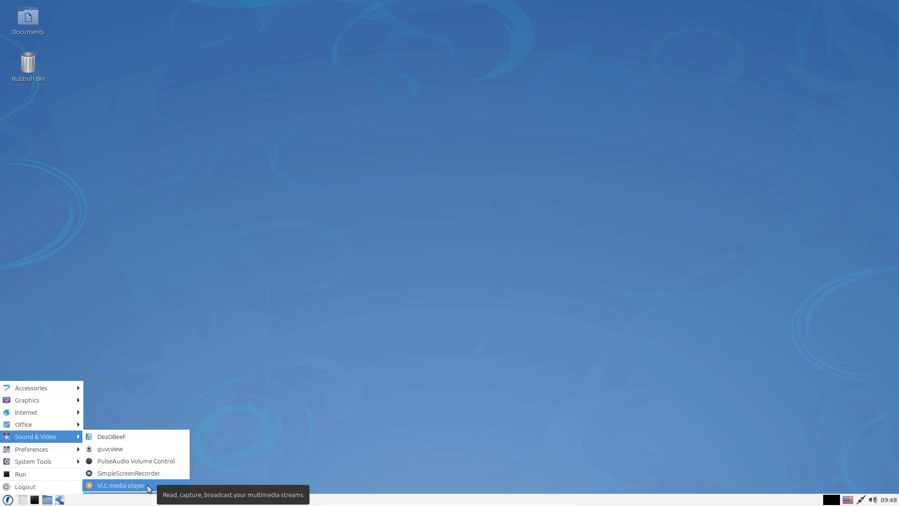
pyautogui.moveTo(35, 452)
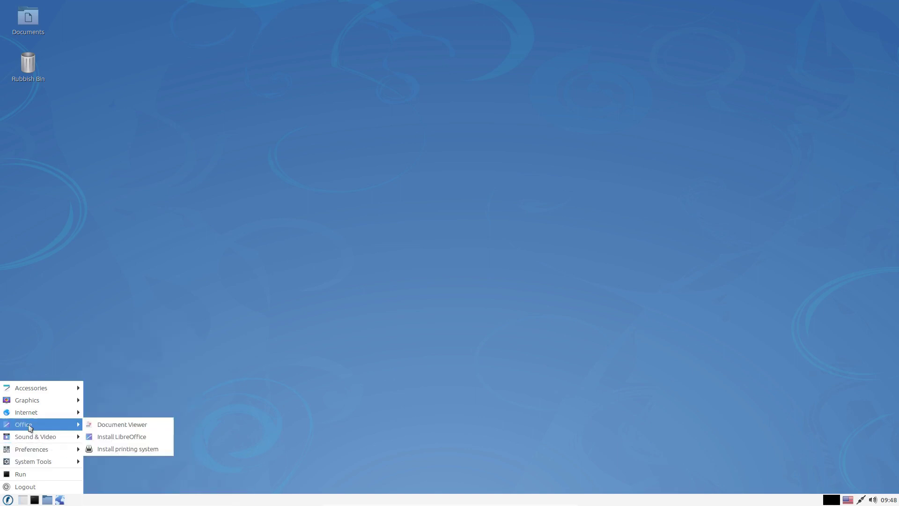
# Step: Dismiss the Install LibreOffice terminal prompt, then show System Tools in the applications menu
pyautogui.click(135, 437)
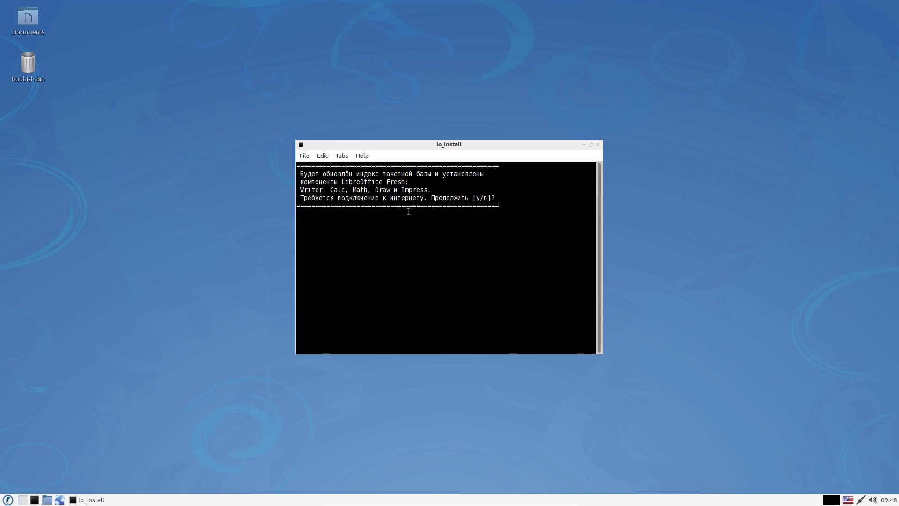
pyautogui.click(597, 144)
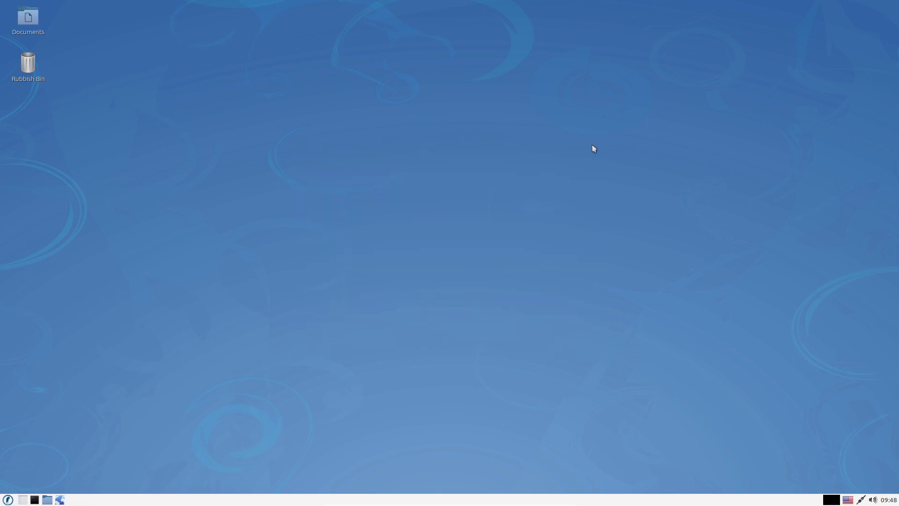
pyautogui.click(8, 499)
pyautogui.moveTo(21, 392)
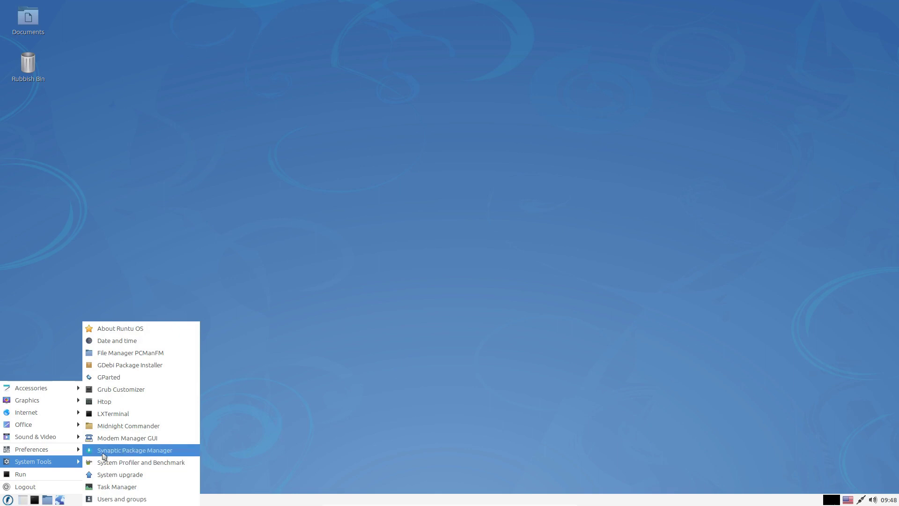
# Step: Search Synaptic for 'lib' and mark libreoffice with dependencies for installation (66 packages, 358 MB)
pyautogui.click(128, 450)
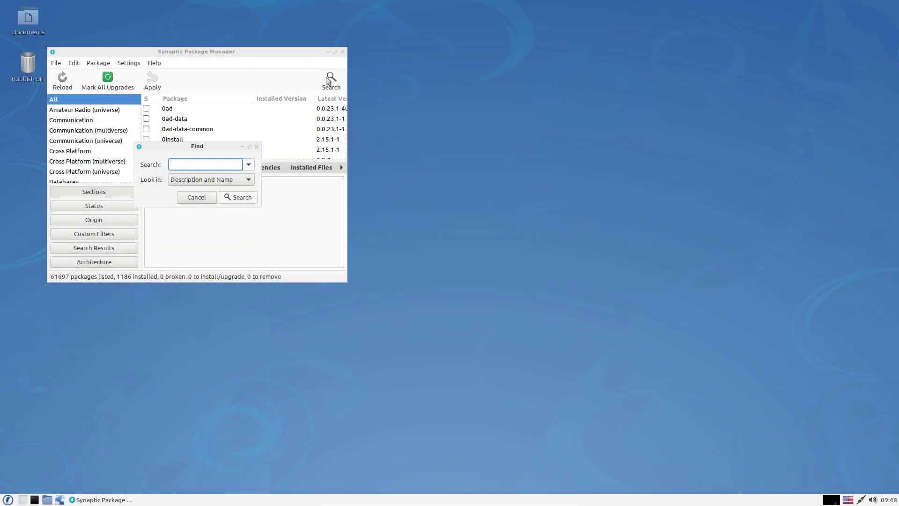
pyautogui.write('libre')
pyautogui.press('Return')
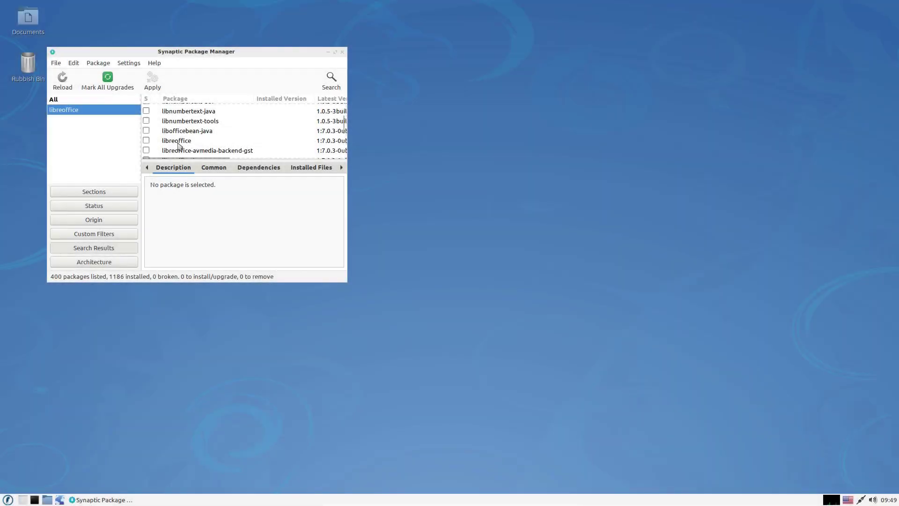
pyautogui.click(163, 142)
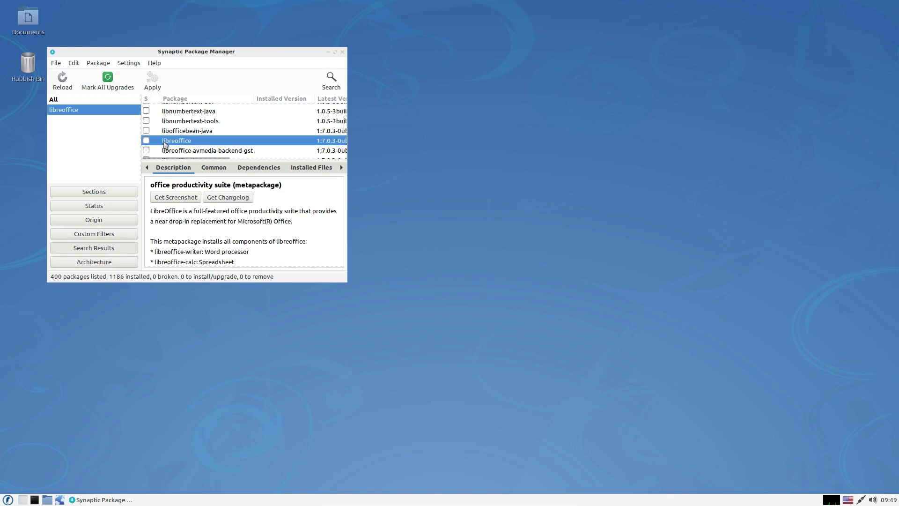
pyautogui.rightClick(165, 143)
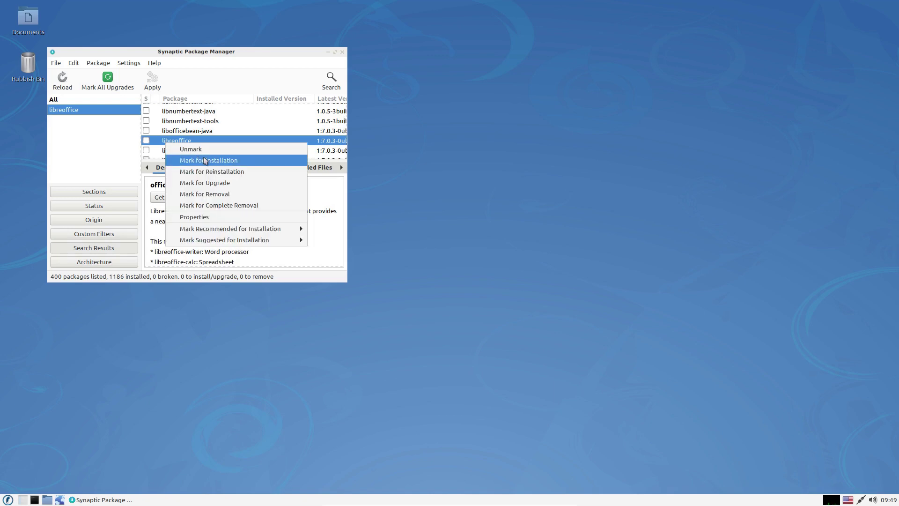
pyautogui.click(202, 161)
pyautogui.click(278, 252)
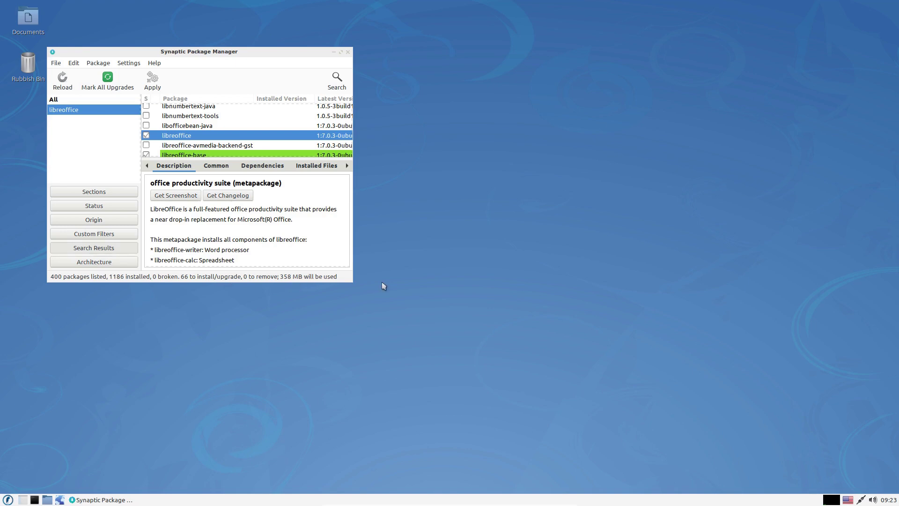
# Step: Show the Apply summary: 66 new packages, 358 MB extra space, 93.8 MB download
pyautogui.click(157, 88)
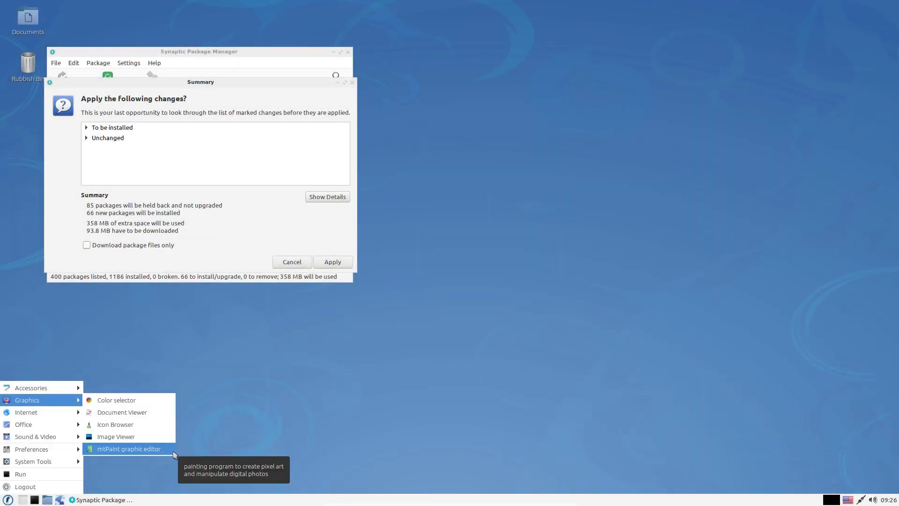
# Step: Browse the menu categories down to Accessories, listing Archive Manager, Catfish, Calculator and Geany
pyautogui.moveTo(32, 410)
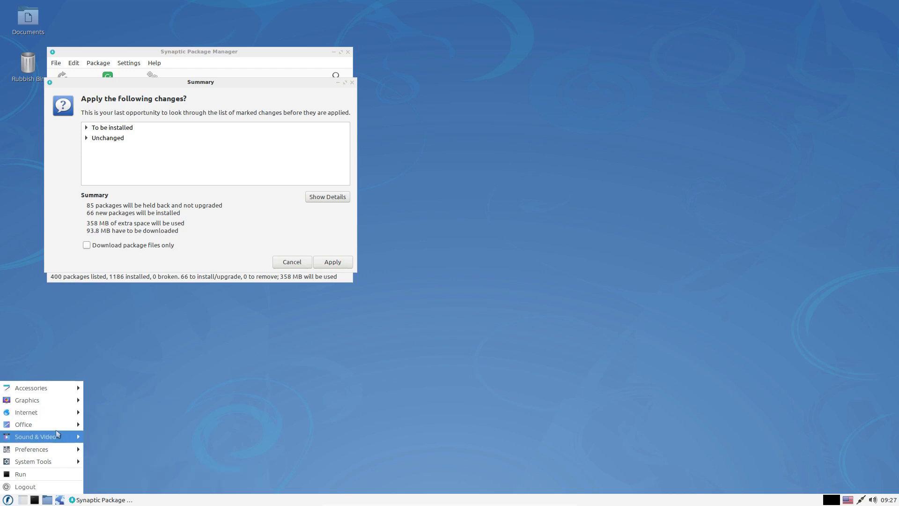
pyautogui.moveTo(44, 432)
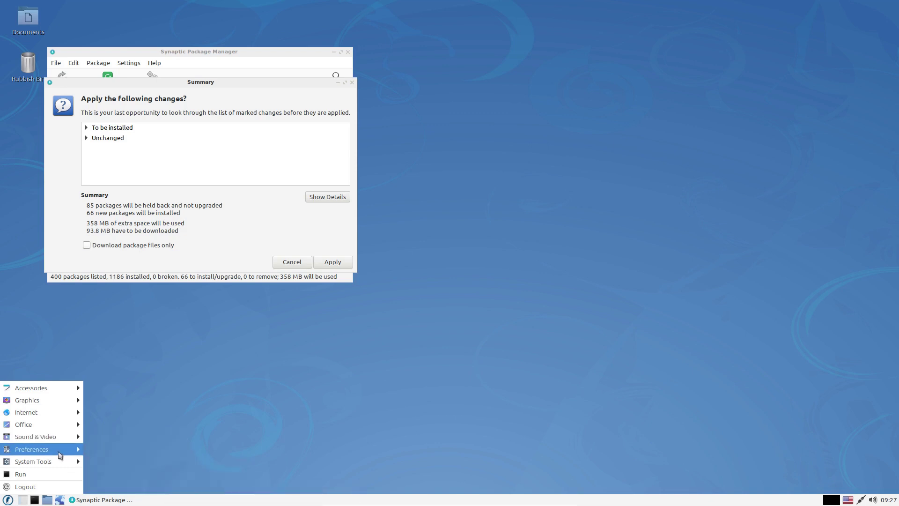
pyautogui.moveTo(56, 454)
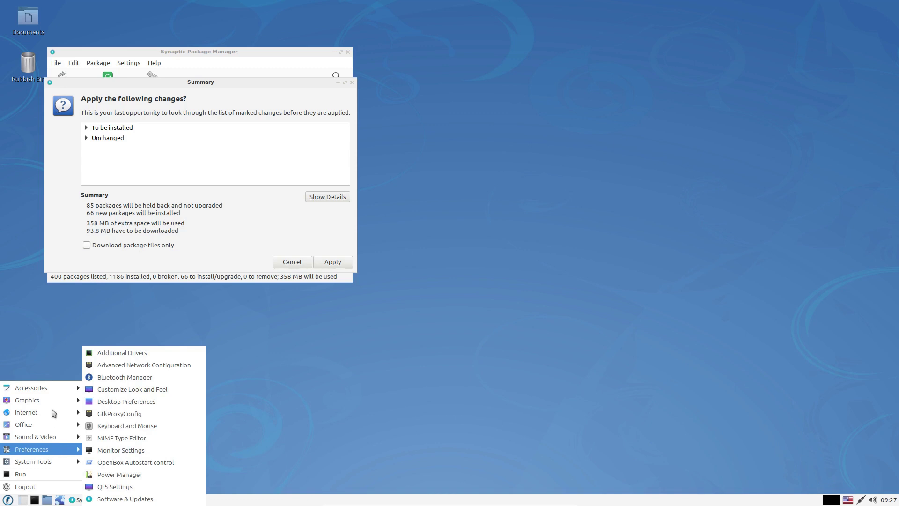
# Step: Launch Geany, confirm it is version 1.36 in Help > About, then close it
pyautogui.moveTo(47, 393)
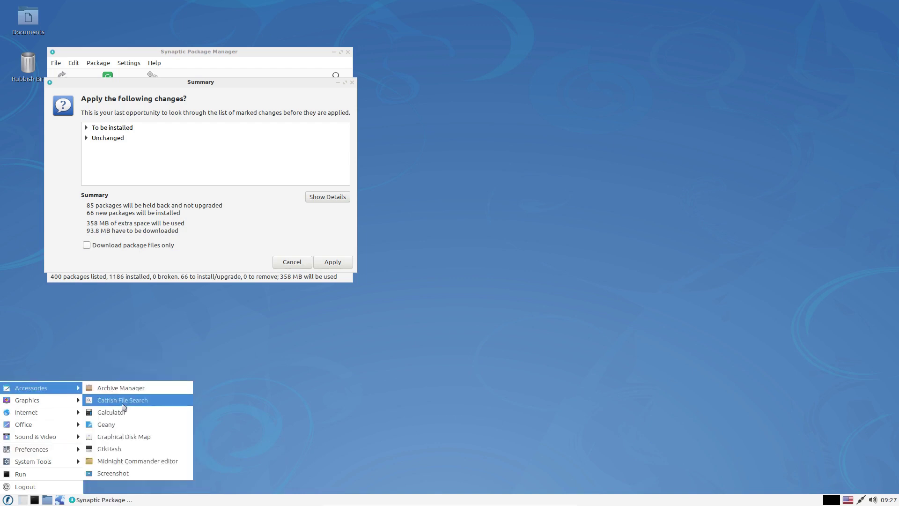
pyautogui.click(121, 424)
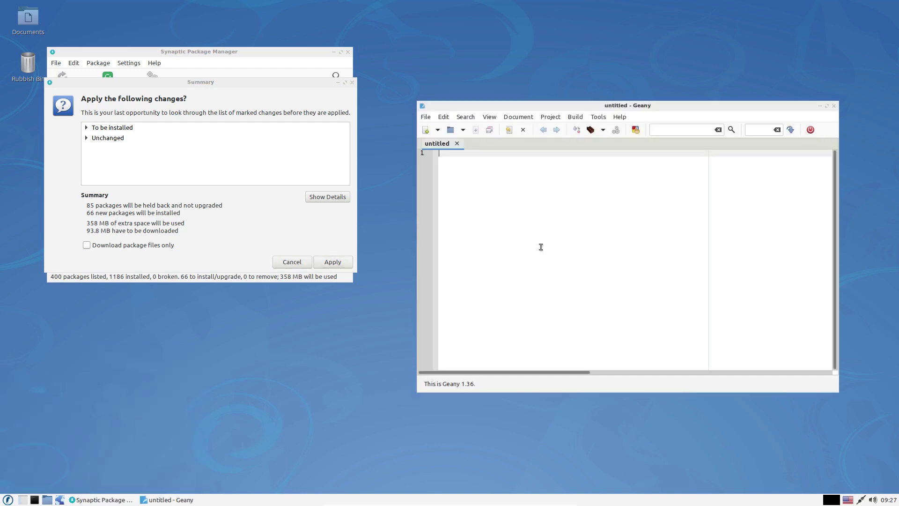
pyautogui.click(619, 117)
pyautogui.click(632, 206)
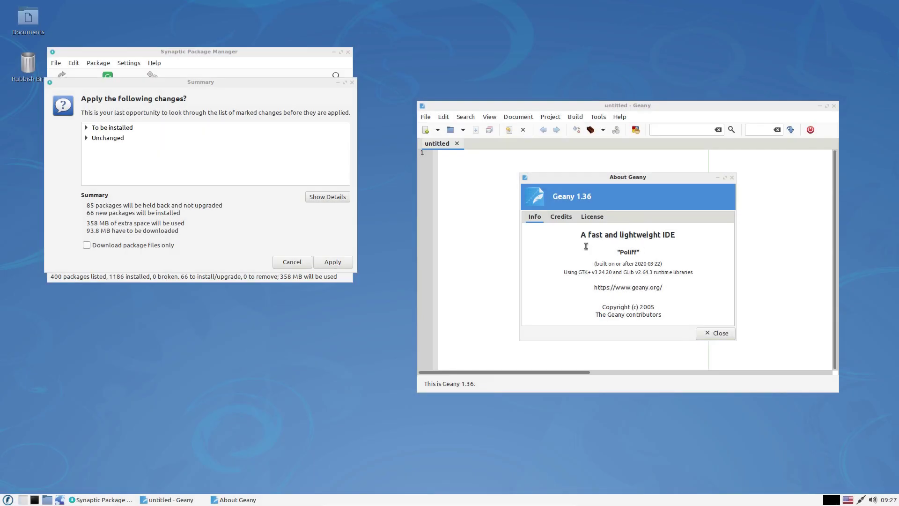
pyautogui.click(713, 333)
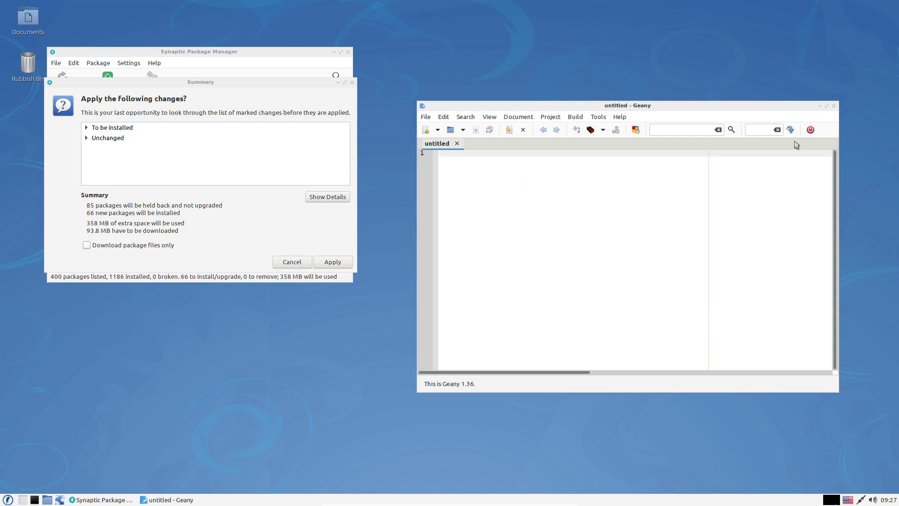
pyautogui.click(834, 105)
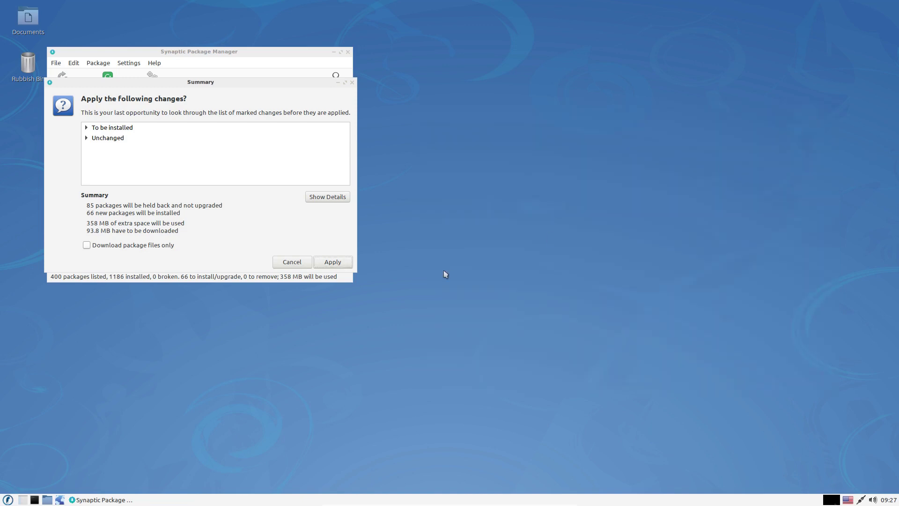
# Step: Cancel the Synaptic changes, unmark all packages, and display the Office category's entries
pyautogui.click(292, 262)
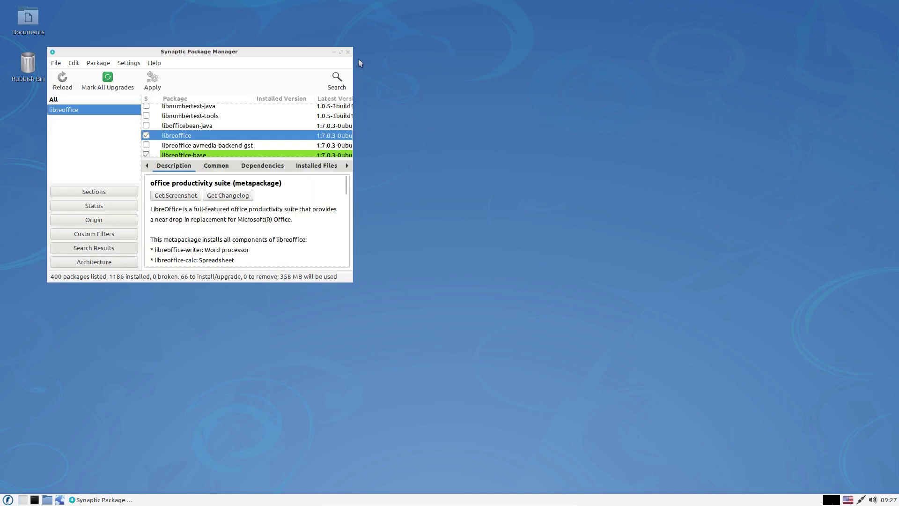
pyautogui.click(75, 64)
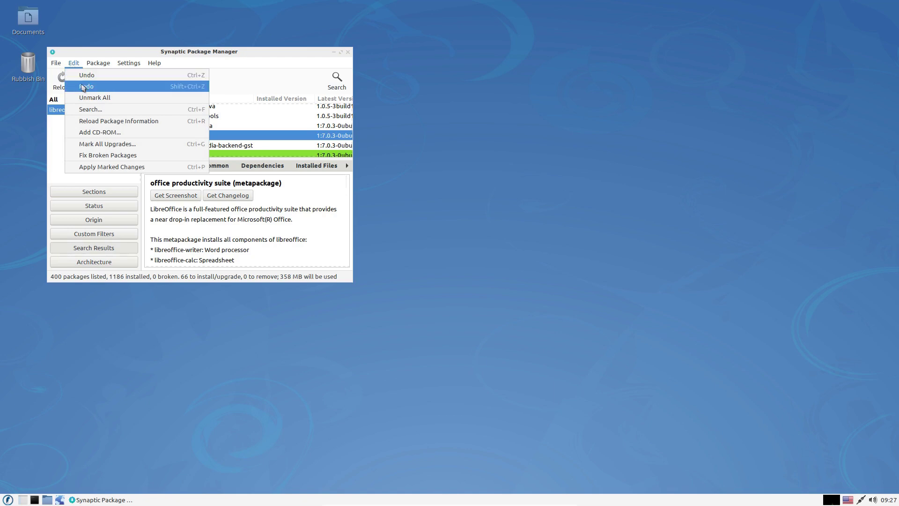
pyautogui.click(88, 98)
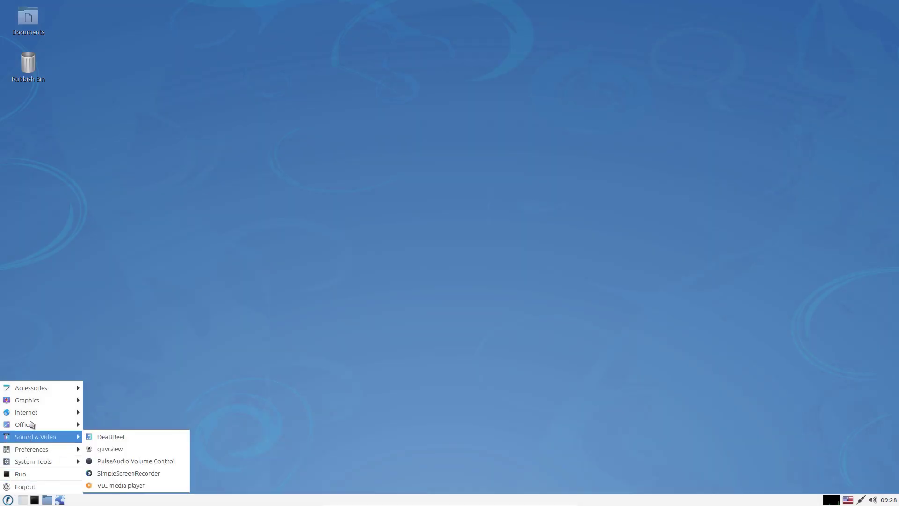
pyautogui.moveTo(30, 424)
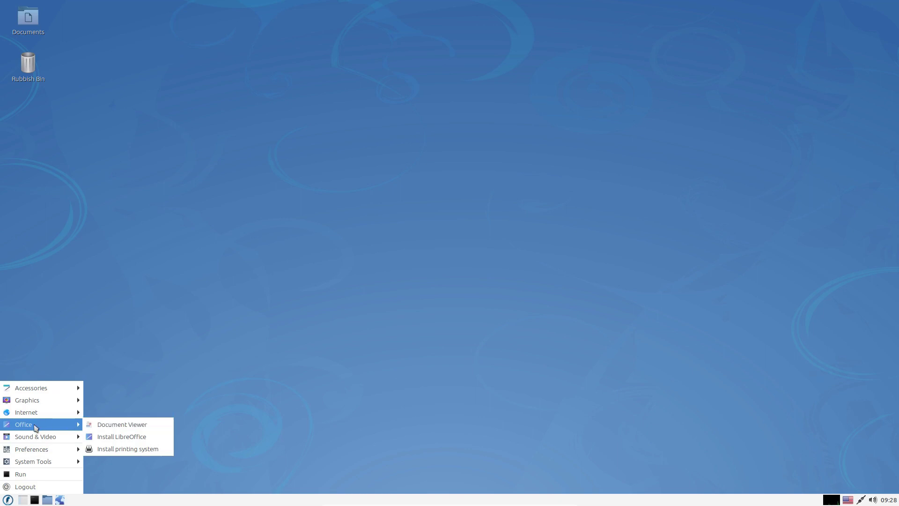
# Step: Run the LibreOffice install script and authenticate to see 112 MB download and 422 MB disk space
pyautogui.click(121, 436)
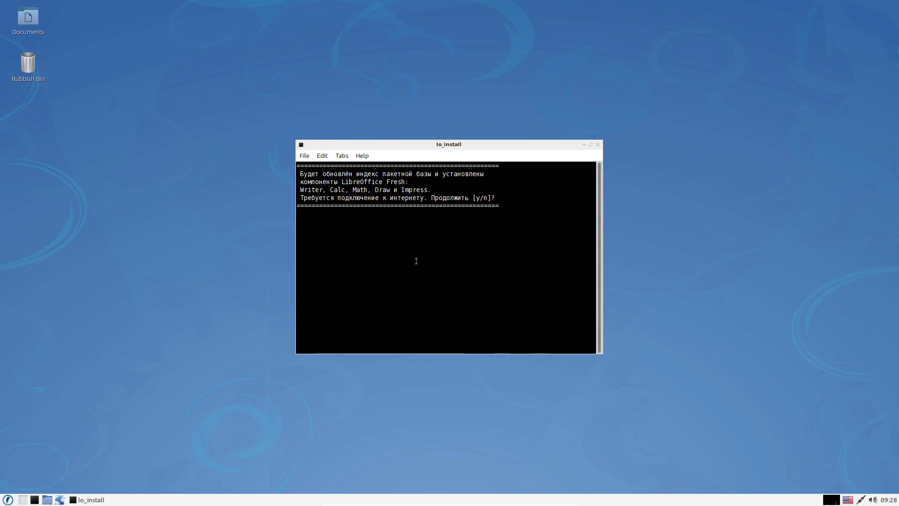
pyautogui.write('y')
pyautogui.press('Return')
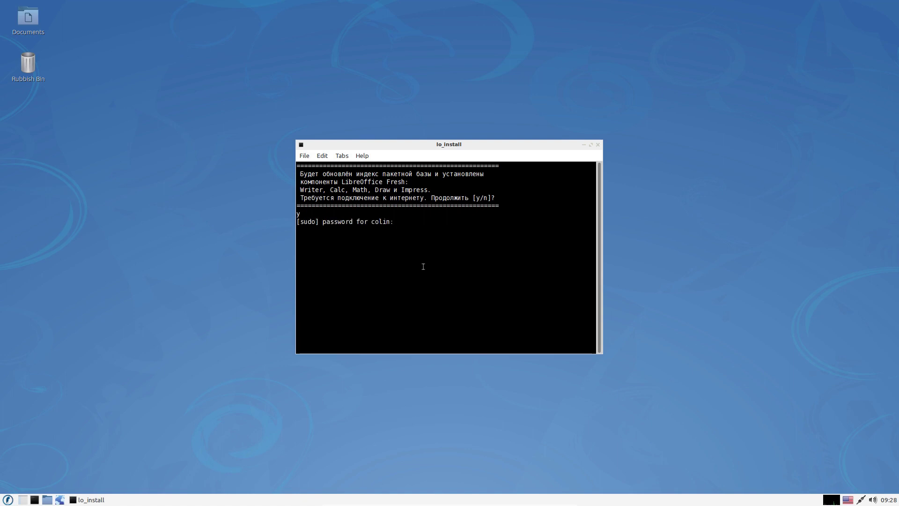
pyautogui.press('Return')
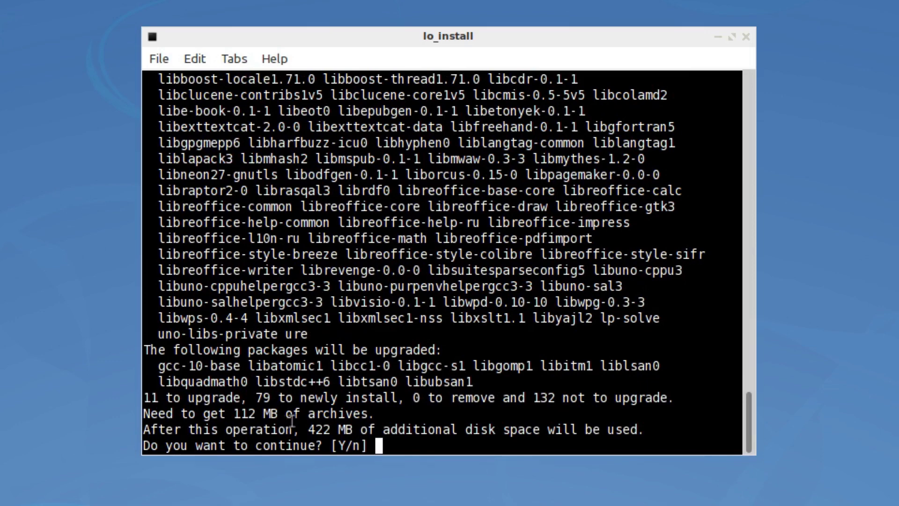
pyautogui.scroll(4, 484, 243)
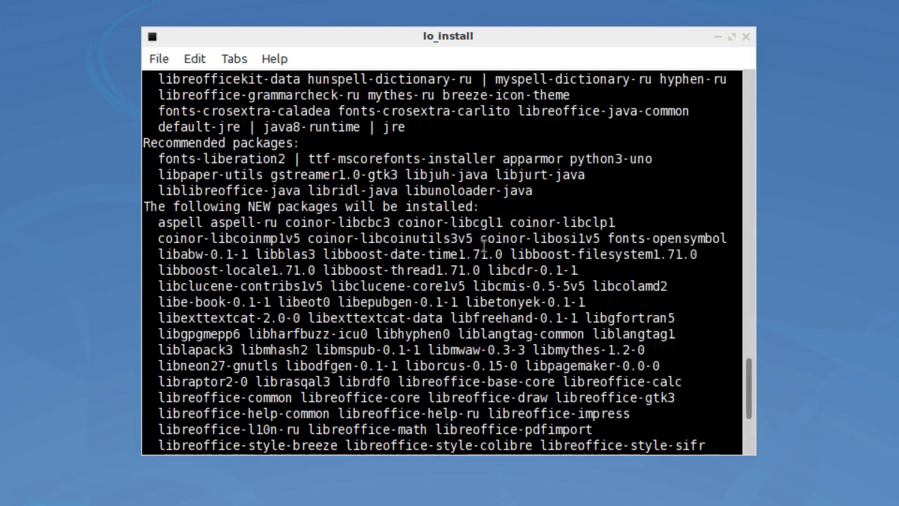
pyautogui.scroll(-4, 427, 187)
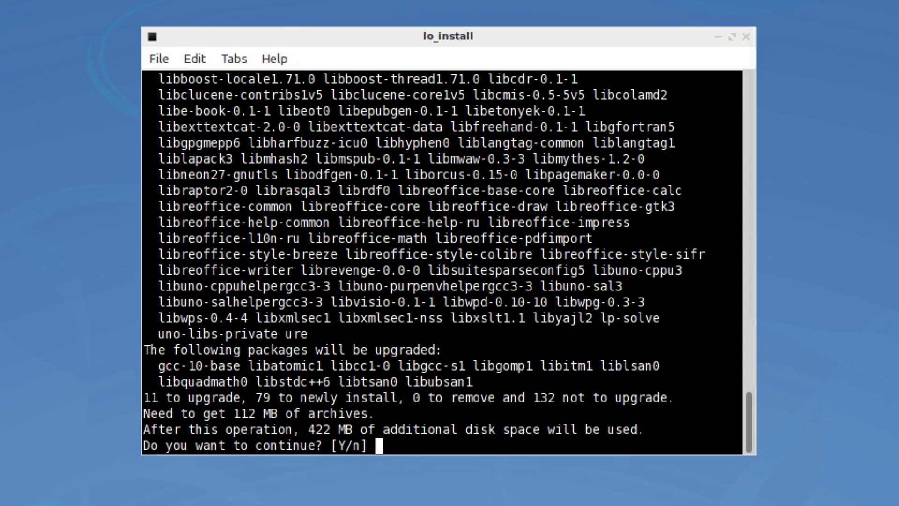
# Step: Decline LibreOffice, then run sudo apt install gedit (1,152 kB download, 9,317 kB disk) and answer n
pyautogui.write('n')
pyautogui.press('Return')
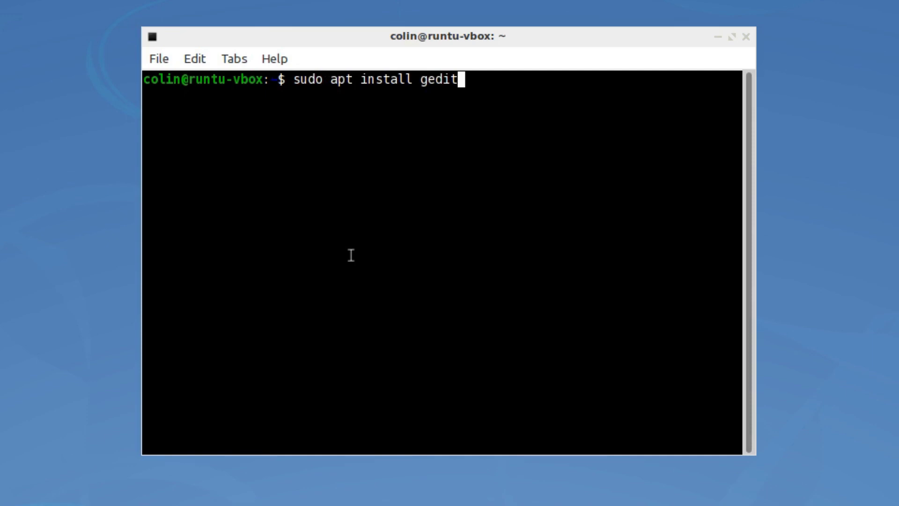
pyautogui.press('Return')
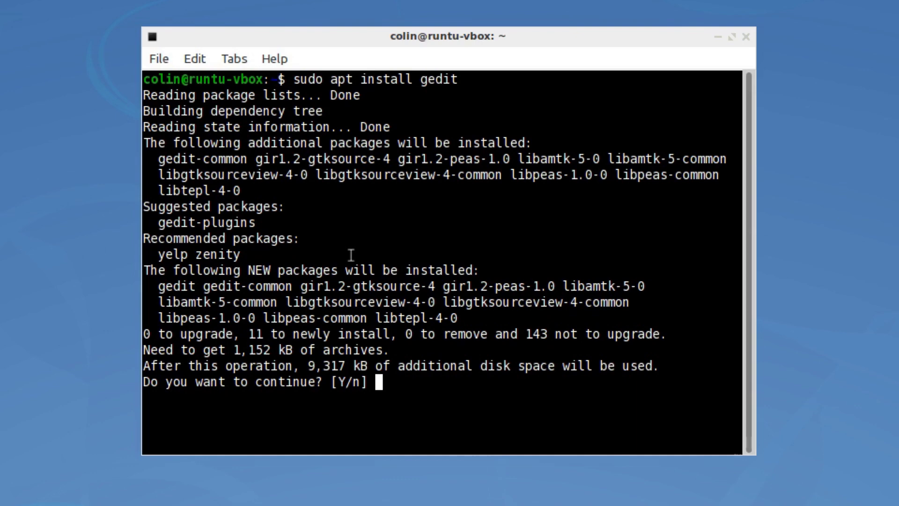
pyautogui.write('n')
pyautogui.press('Return')
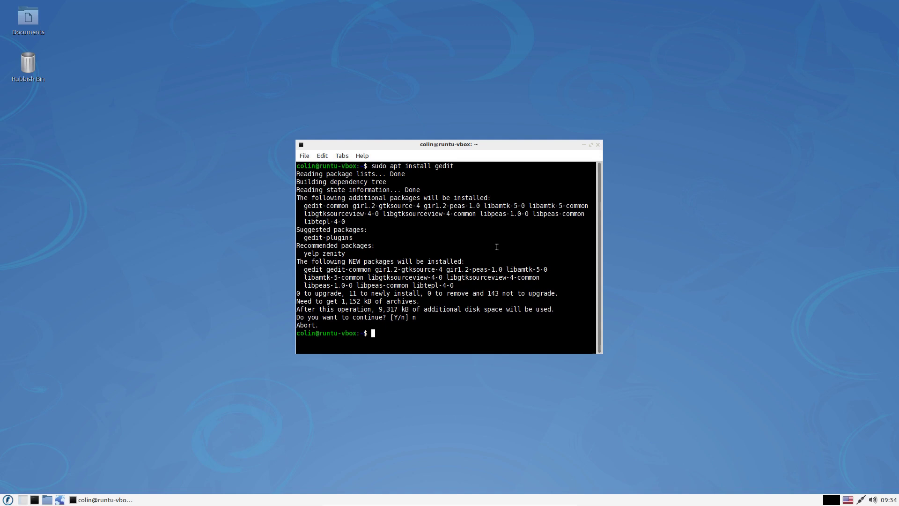
# Step: Clear the terminal and run sudo apt update, which reports 143 upgradable packages
pyautogui.write('clear')
pyautogui.press('Return')
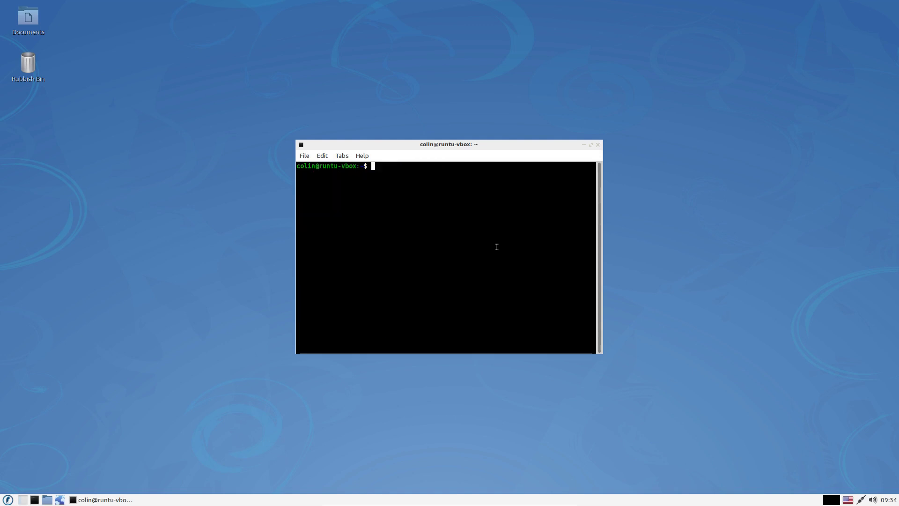
pyautogui.write('sudo ')
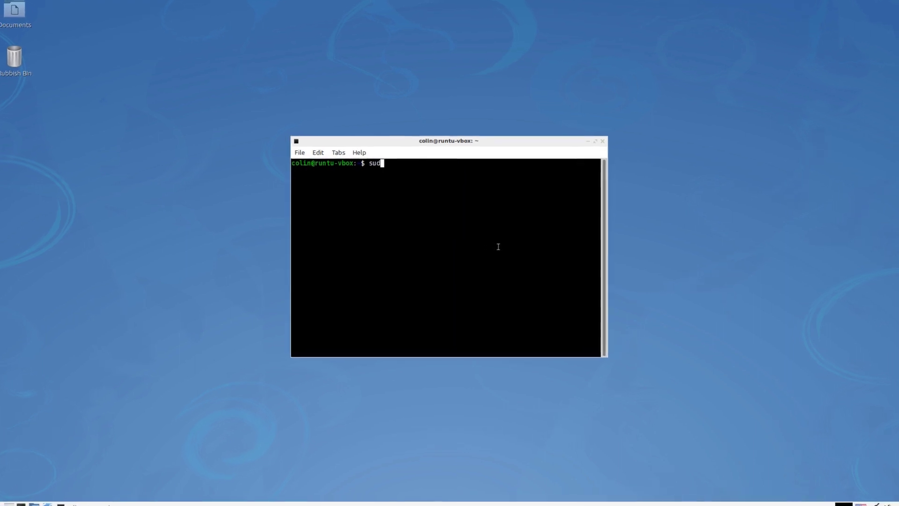
pyautogui.write('apt upd')
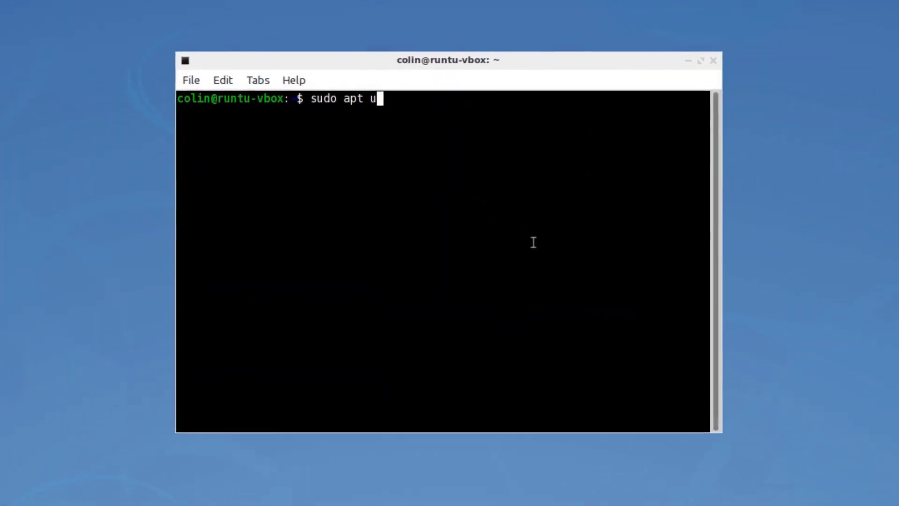
pyautogui.write('ate')
pyautogui.press('Return')
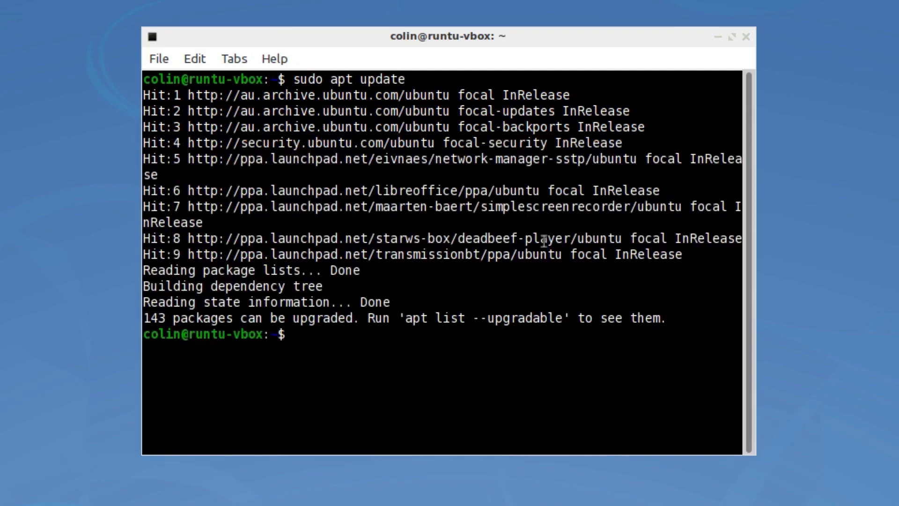
# Step: Recall the update command and begin editing it into sudo apt upgrade
pyautogui.press('Up')
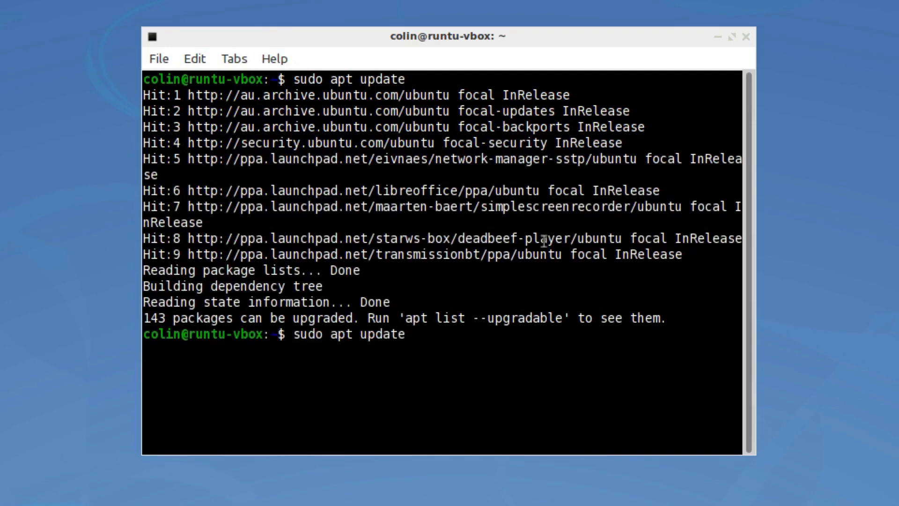
pyautogui.press('BackSpace')
pyautogui.press('BackSpace')
pyautogui.press('BackSpace')
pyautogui.press('BackSpace')
pyautogui.write('rade')
# Step: Run sudo apt upgrade to see 324 MB download and 374 MB disk, then decline it
pyautogui.press('BackSpace')
pyautogui.press('BackSpace')
pyautogui.press('BackSpace')
pyautogui.press('BackSpace')
pyautogui.write('grade')
pyautogui.press('Return')
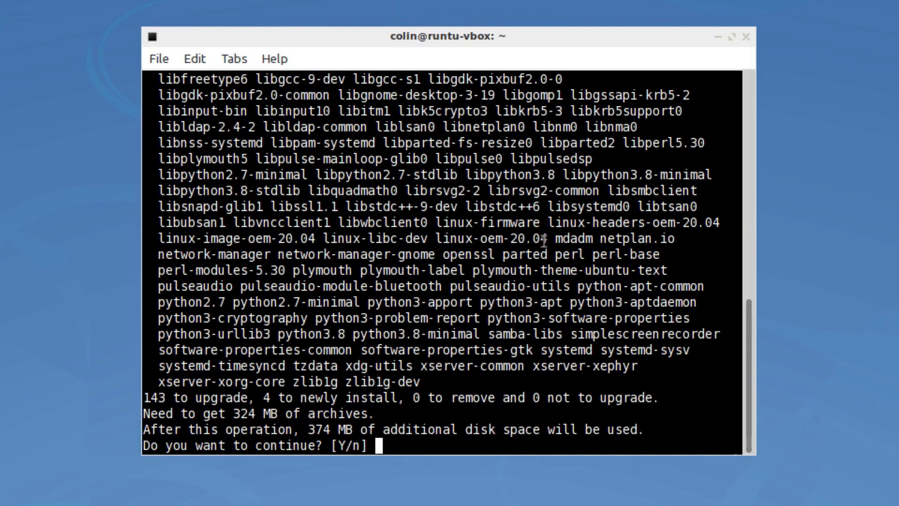
pyautogui.write('n')
pyautogui.press('Return')
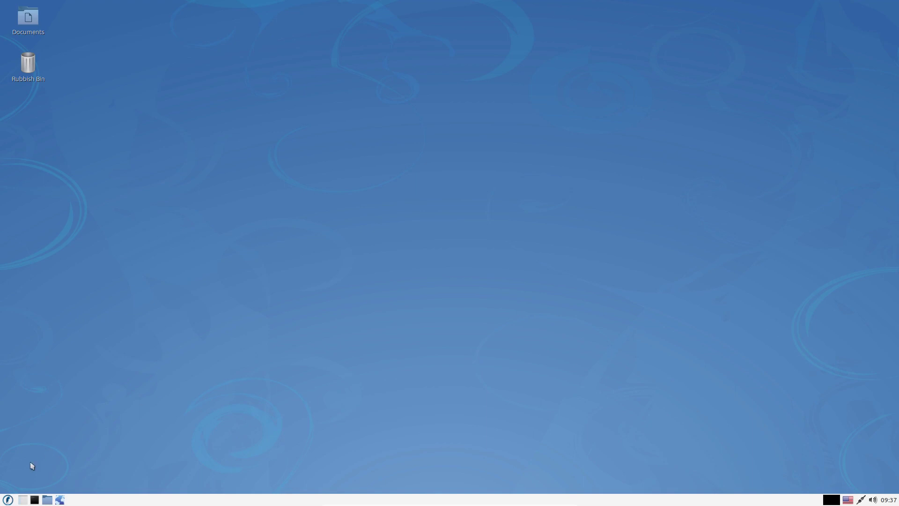
# Step: In a new terminal, run sudo apt install abiword gnumeric with the sudo password: 20.2 MB download, 88.4 MB disk
pyautogui.click(34, 499)
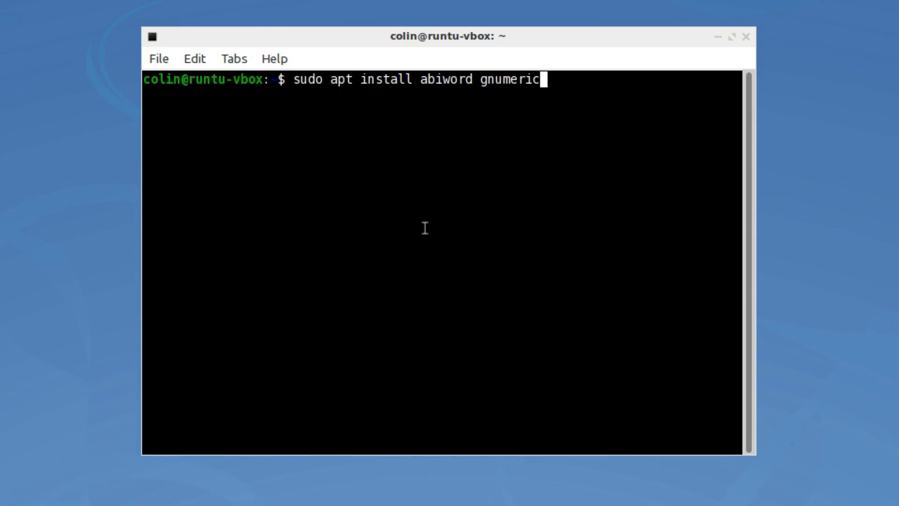
pyautogui.press('Return')
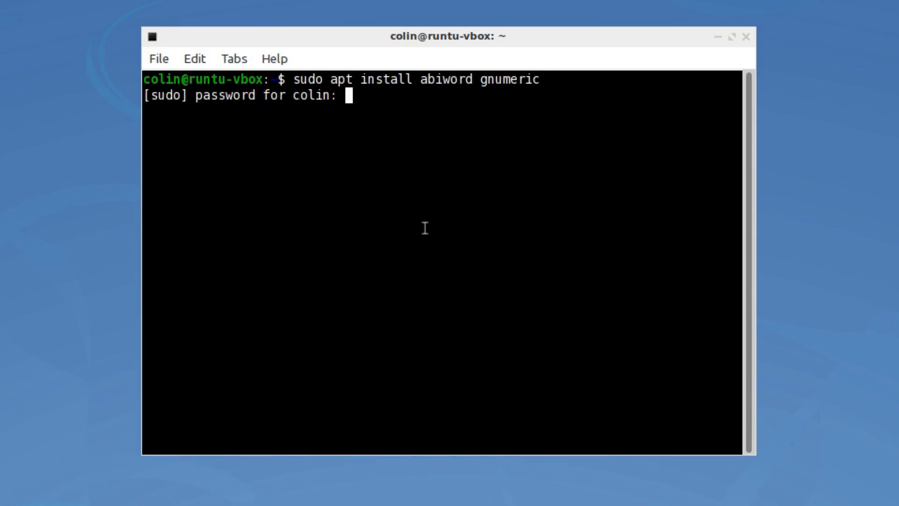
pyautogui.press('Return')
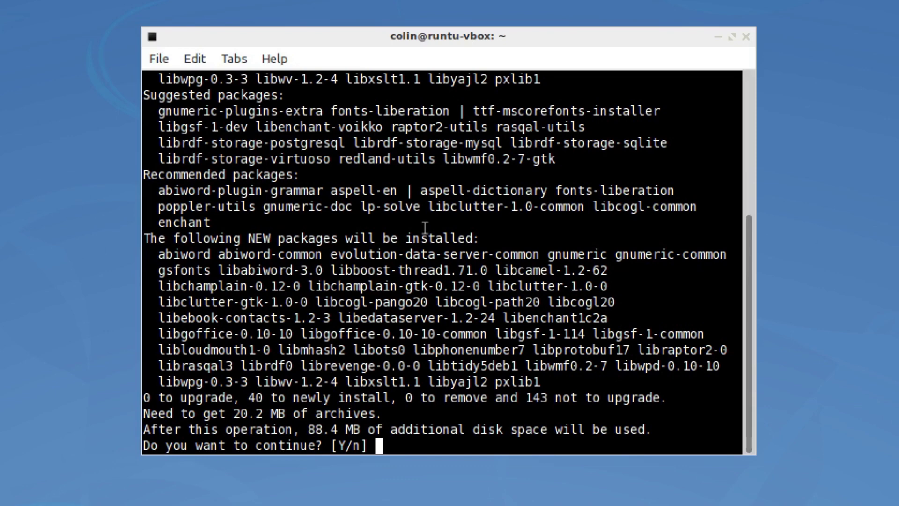
# Step: Launch htop to show 54 tasks and memory use of 241M of 3.84G
pyautogui.write('y')
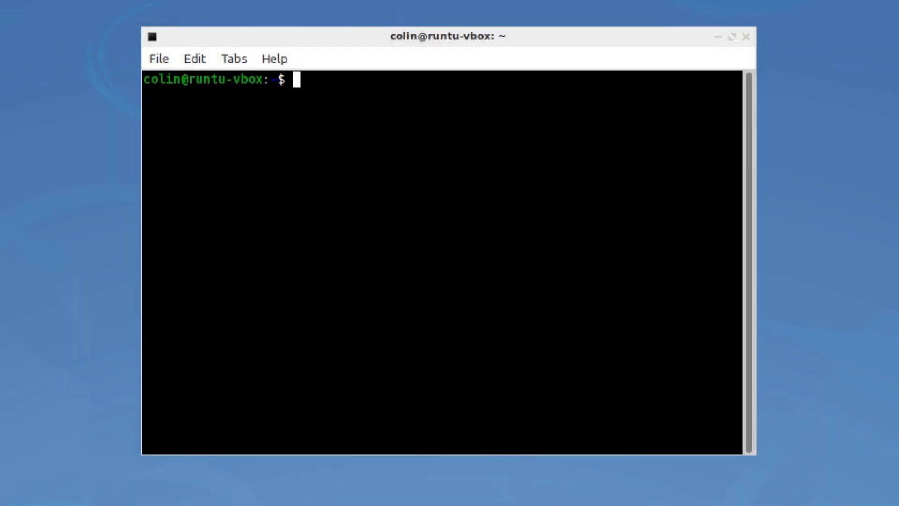
pyautogui.write('htop')
pyautogui.press('Return')
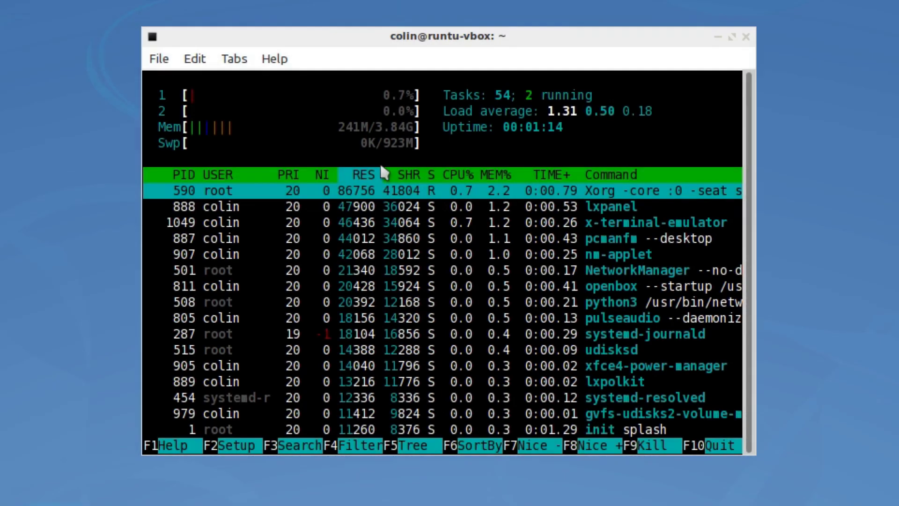